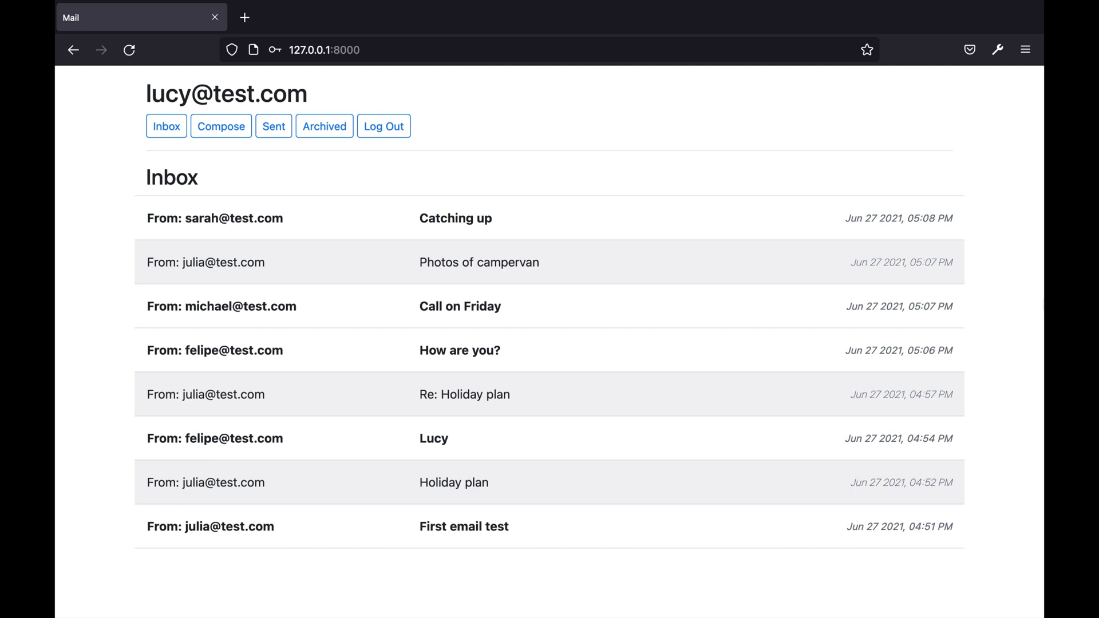
# Compose a 'New photos' email reading 'Hi, Here are your photos.' with the sender's sign-off
pyautogui.click(224, 131)
pyautogui.scroll(-1, 308, 402)
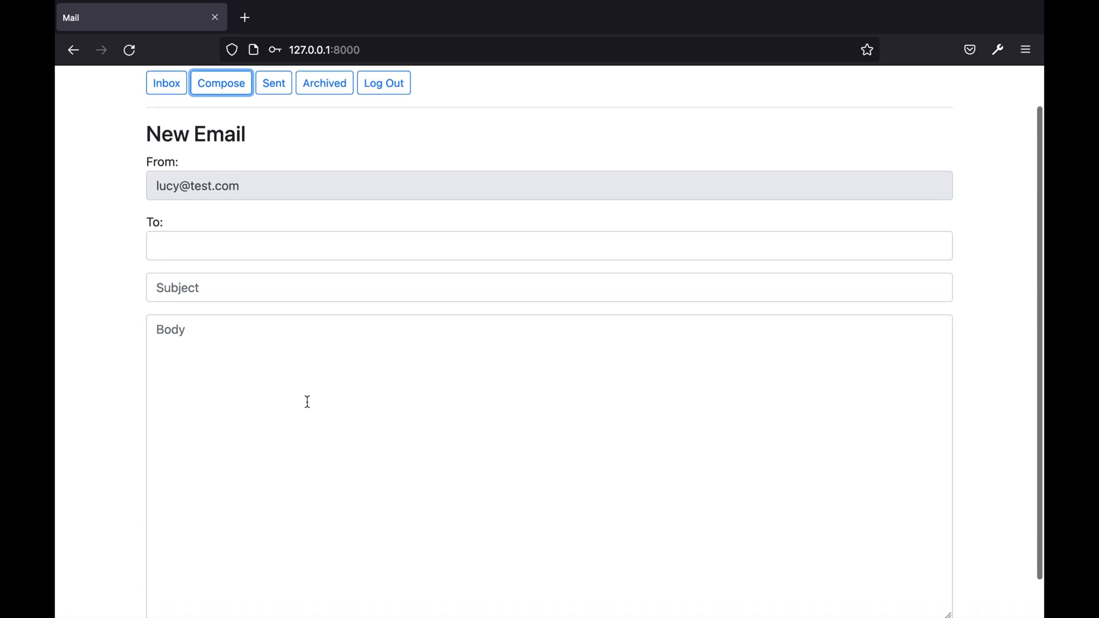
pyautogui.scroll(2, 307, 402)
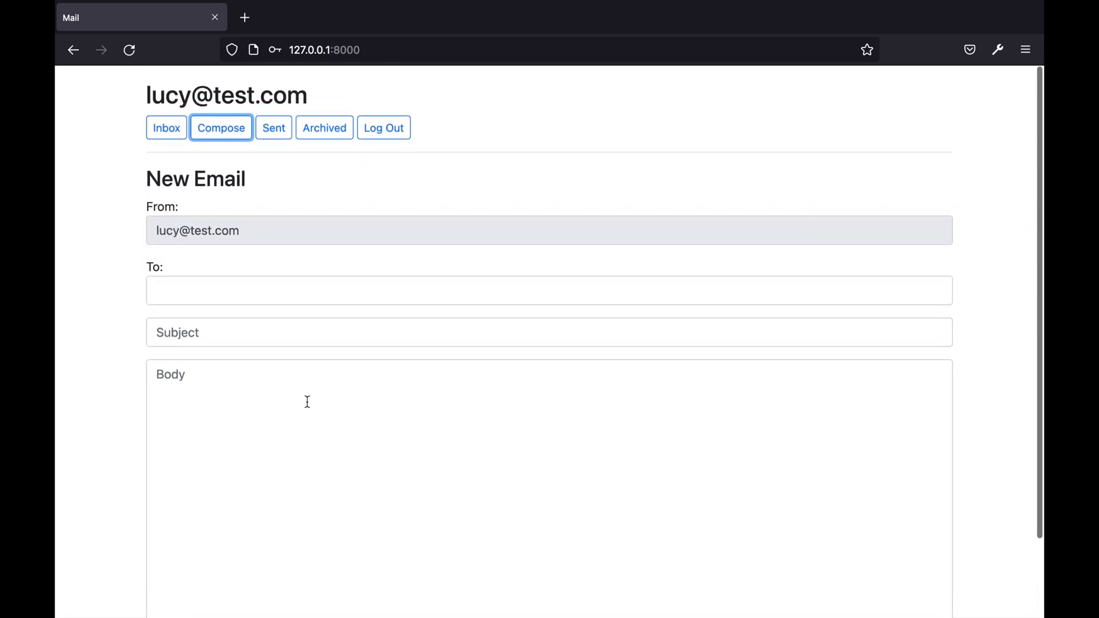
pyautogui.click(183, 290)
pyautogui.write('fake@tes')
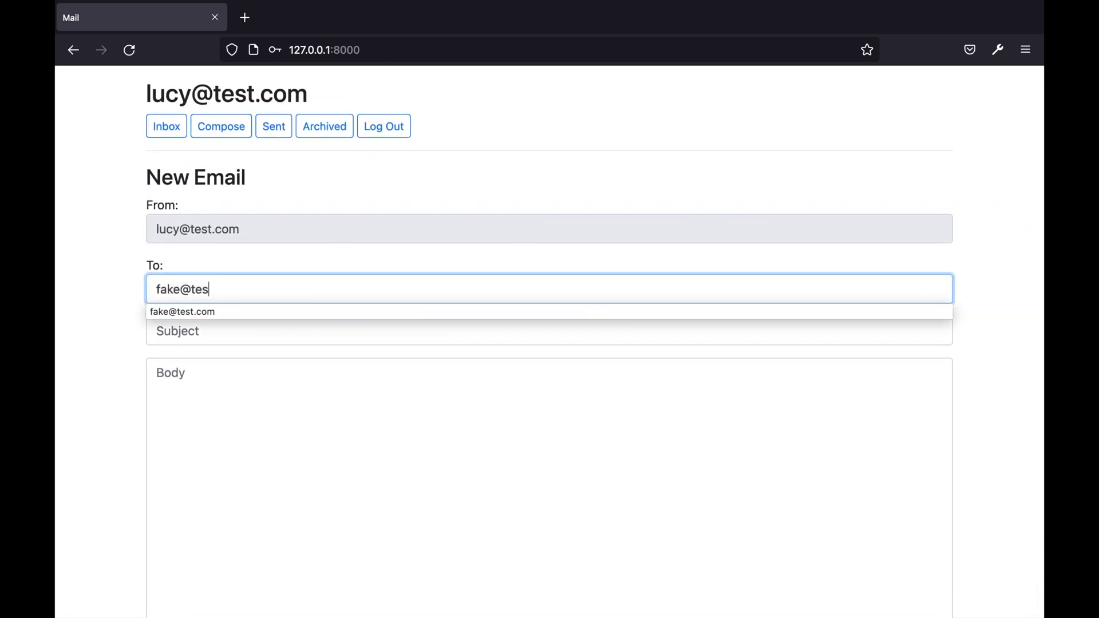
pyautogui.write('t.com')
pyautogui.press('BackSpace')
pyautogui.press('BackSpace')
pyautogui.press('BackSpace')
pyautogui.press('BackSpace')
pyautogui.write('t.com')
pyautogui.press('Tab')
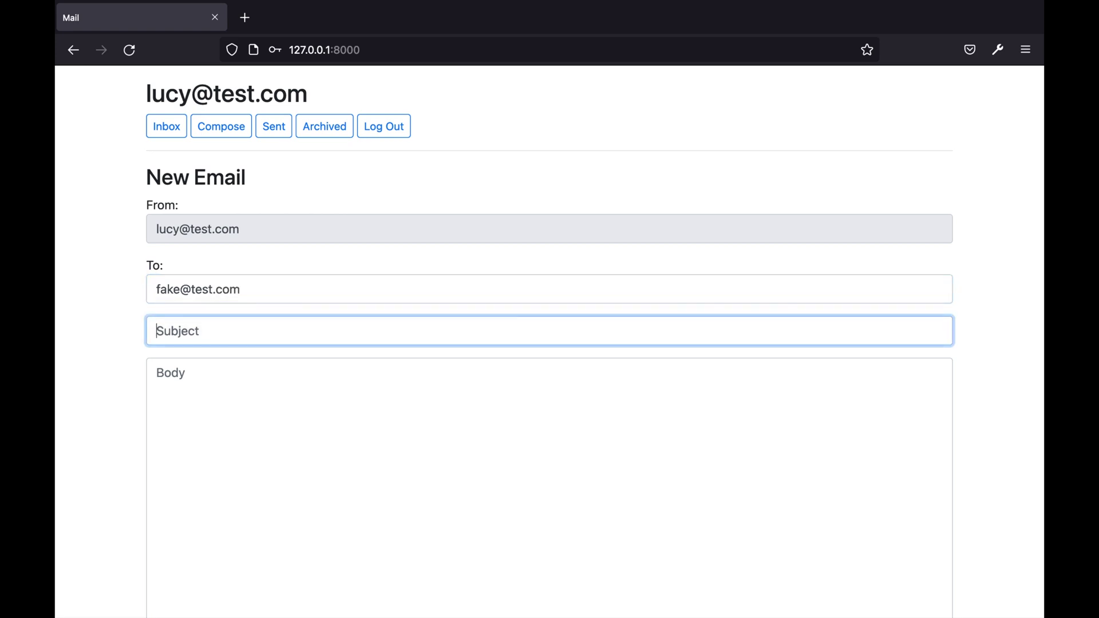
pyautogui.write('New phot')
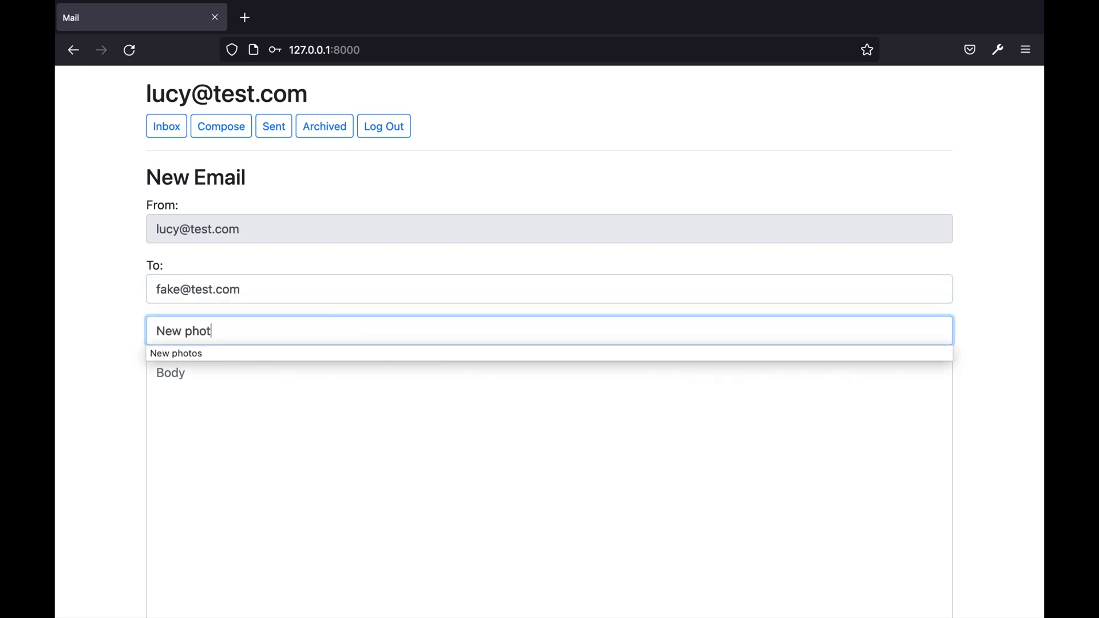
pyautogui.write('os')
pyautogui.press('Tab')
pyautogui.write('Hi,')
pyautogui.press('Return')
pyautogui.press('Return')
pyautogui.write('Here are your photos.')
pyautogui.press('Return')
pyautogui.press('Return')
pyautogui.write('Lucy')
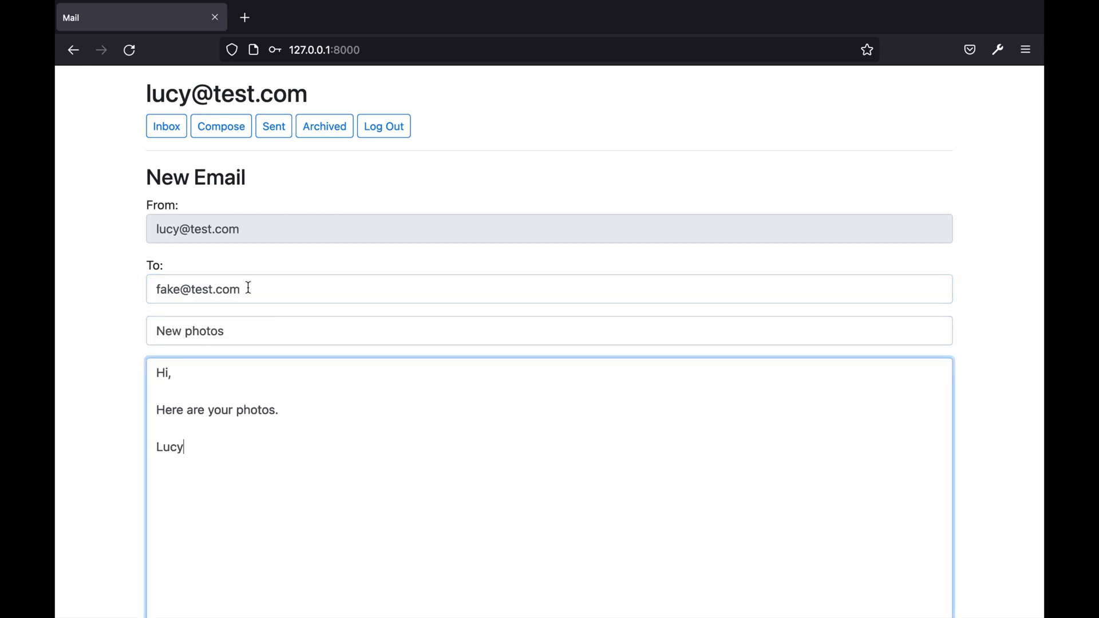
# Send it, then replace the rejected recipient with a suggested valid user and resend
pyautogui.scroll(-3, 263, 368)
pyautogui.click(180, 604)
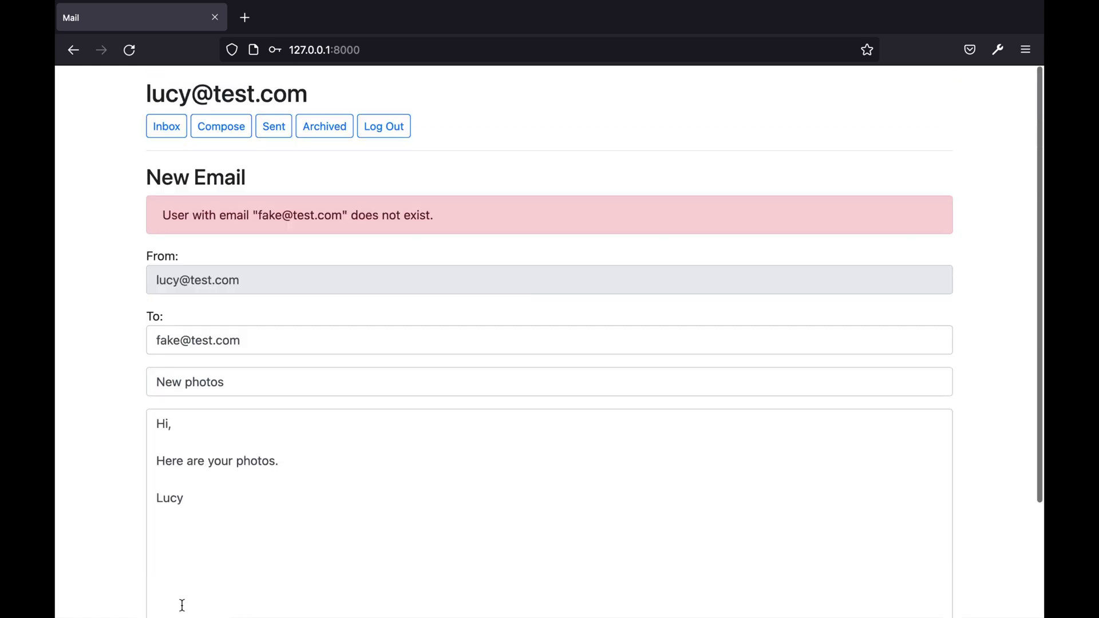
pyautogui.moveTo(163, 207); pyautogui.dragTo(544, 215)
pyautogui.click(544, 215)
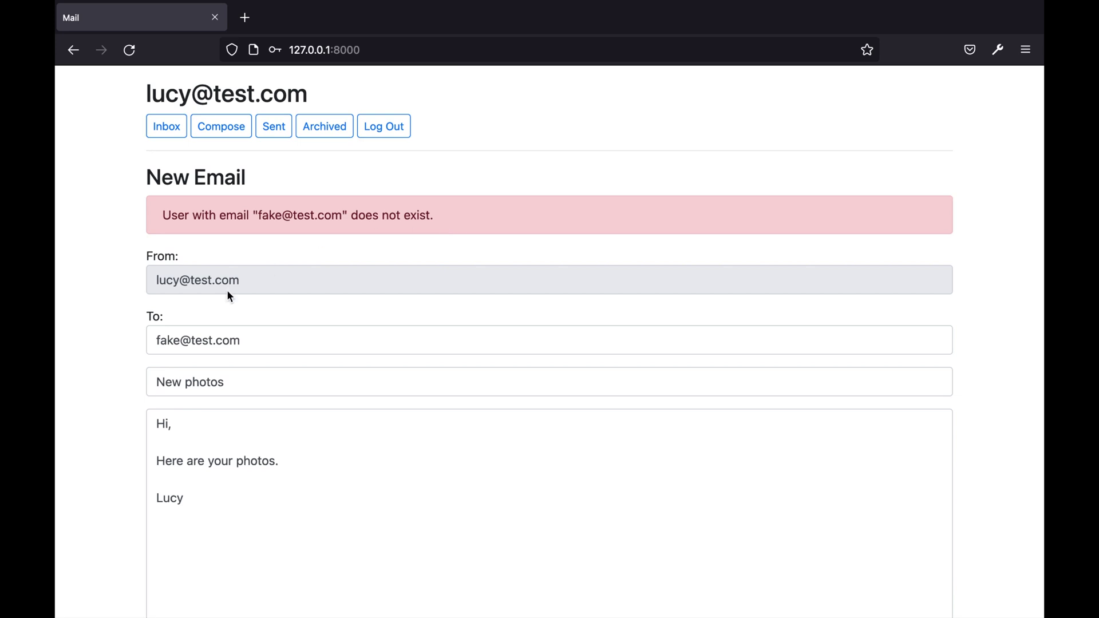
pyautogui.doubleClick(162, 341)
pyautogui.write('julia')
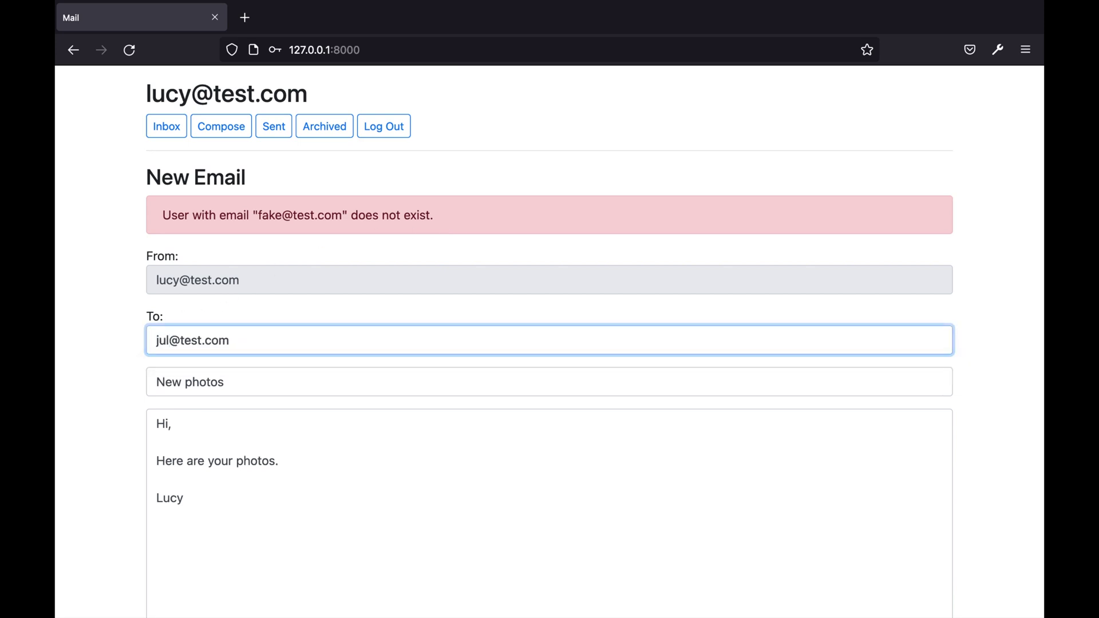
pyautogui.click(189, 365)
pyautogui.scroll(-3, 118, 352)
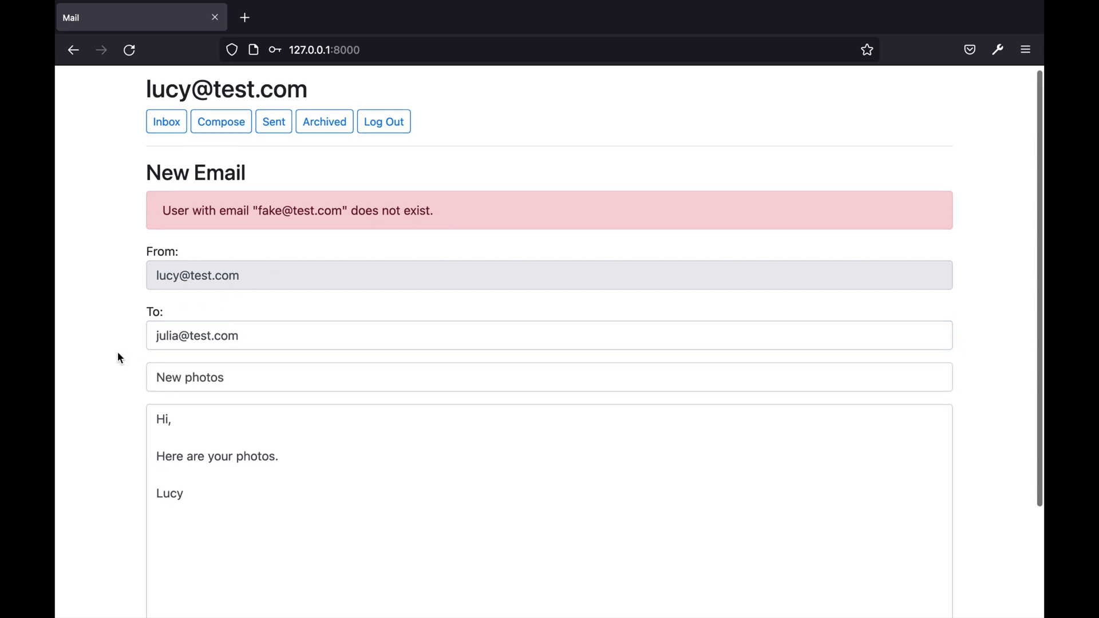
pyautogui.click(206, 609)
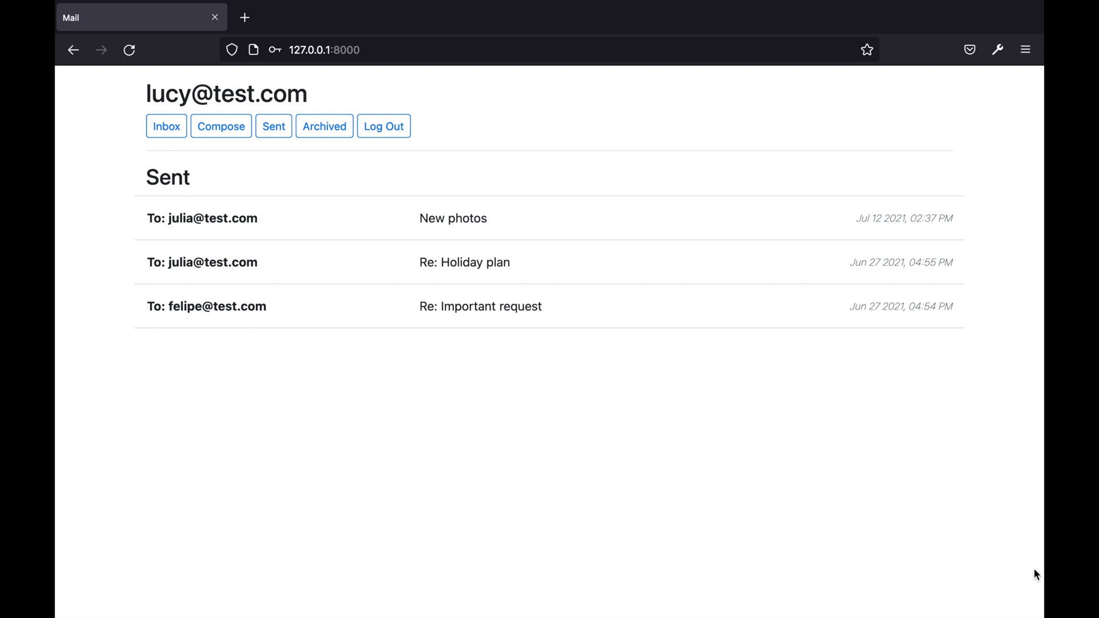
# Switch between the Inbox, Sent and Archived mailboxes twice, ending back on the Inbox
pyautogui.click(162, 130)
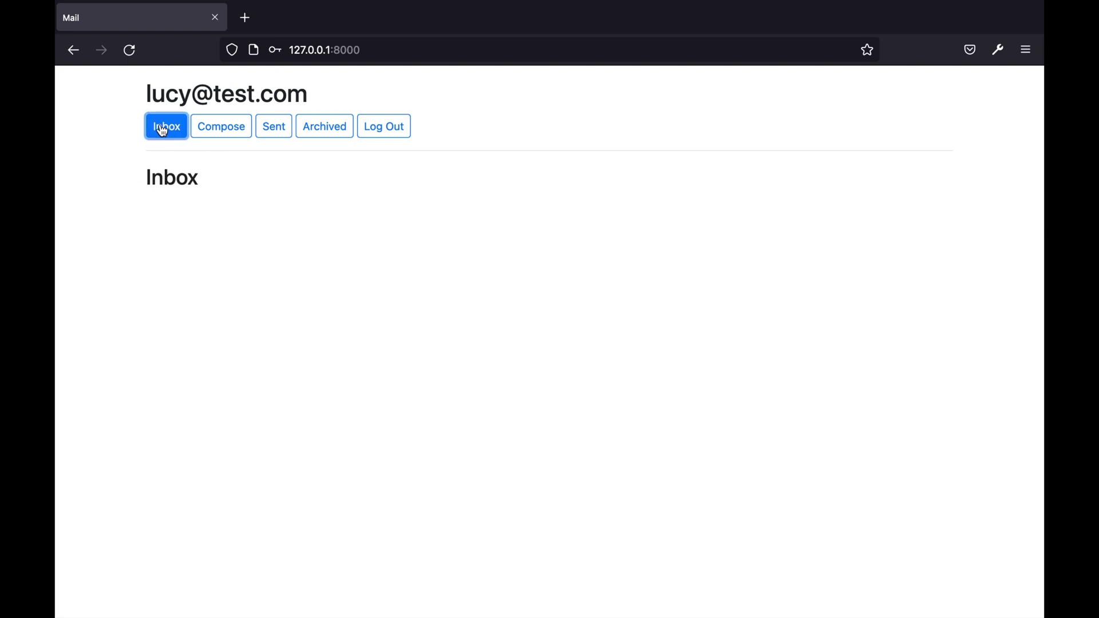
pyautogui.click(268, 127)
pyautogui.click(324, 132)
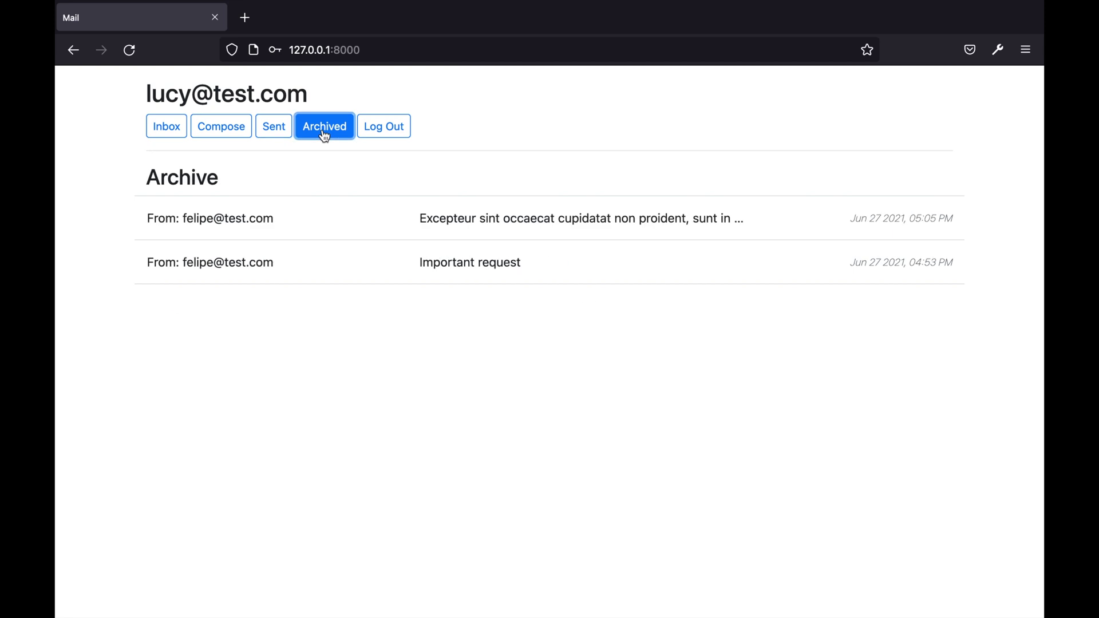
pyautogui.click(273, 136)
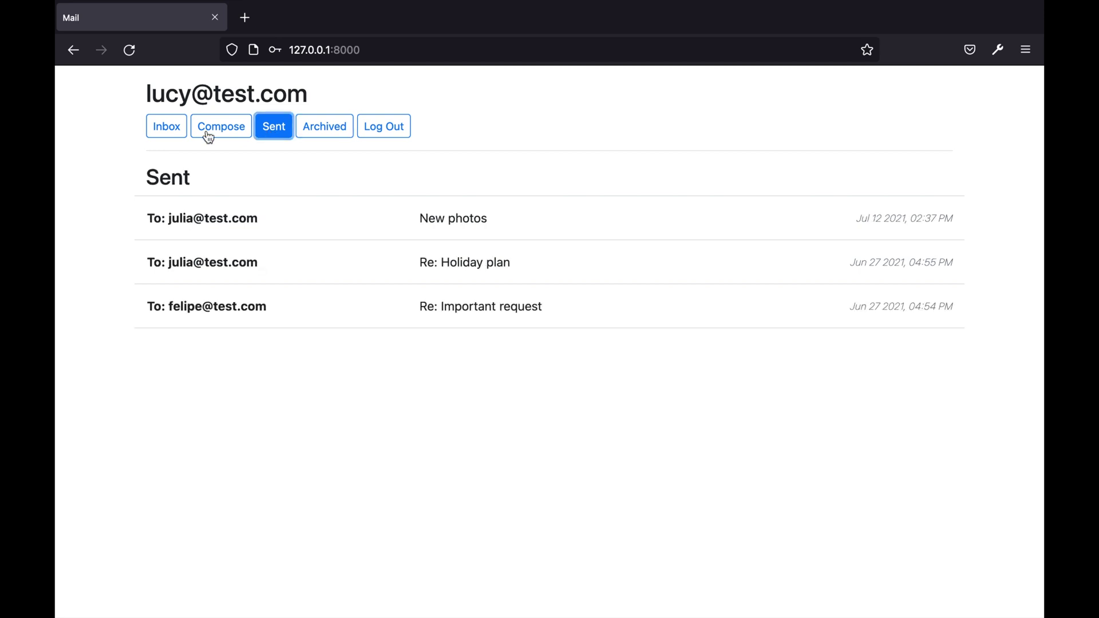
pyautogui.click(158, 135)
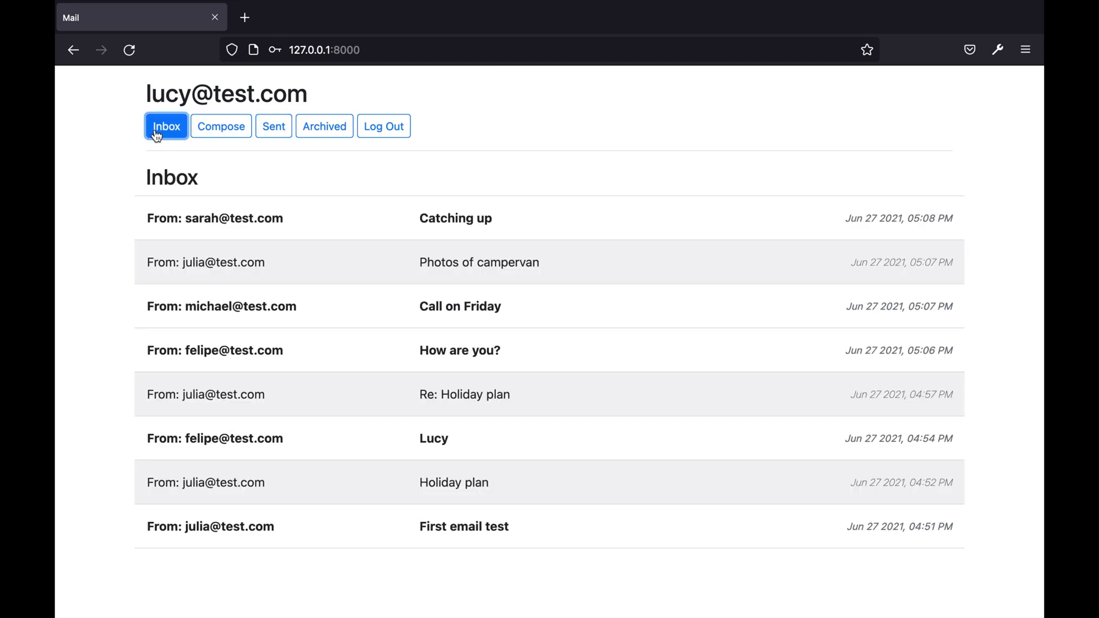
pyautogui.click(281, 129)
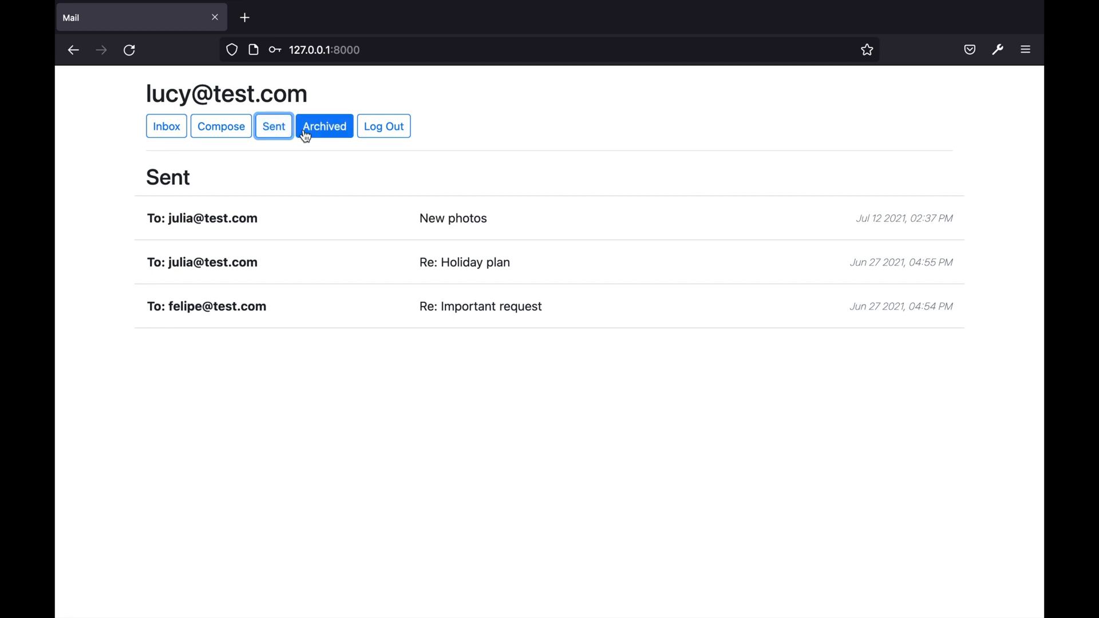
pyautogui.click(306, 135)
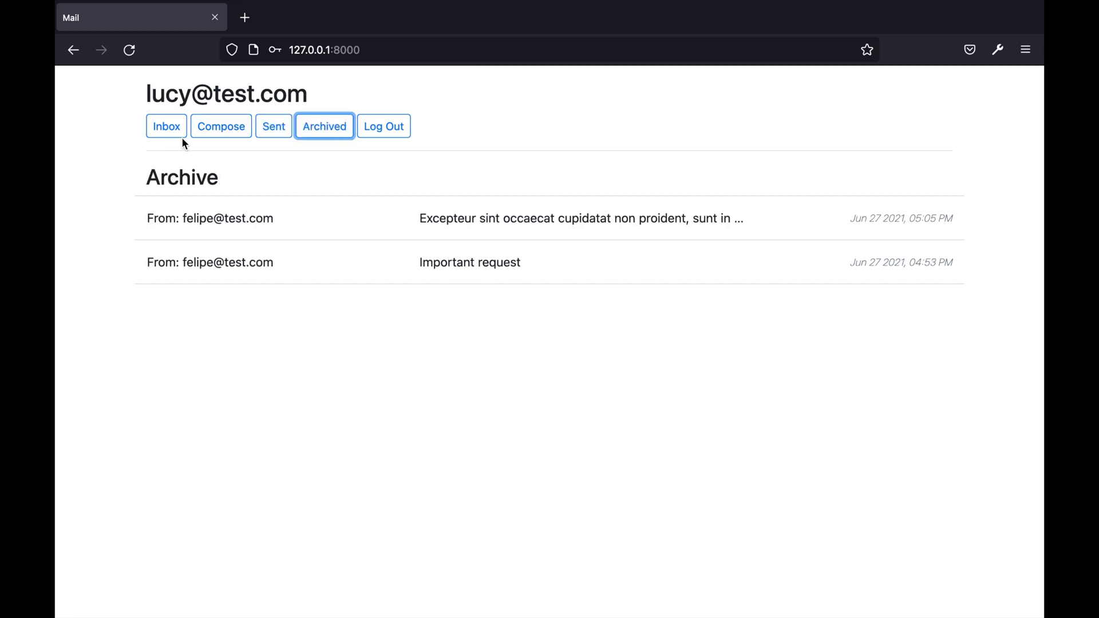
pyautogui.click(176, 134)
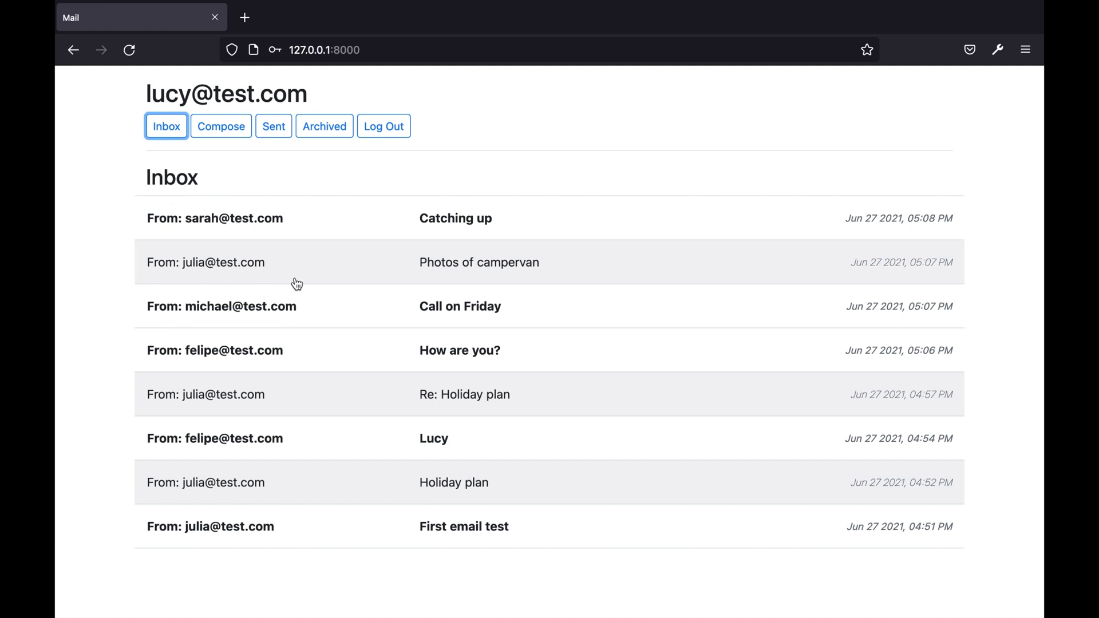
# Read the Holiday plan email, then the Catching up email, returning to the Inbox after each
pyautogui.click(264, 481)
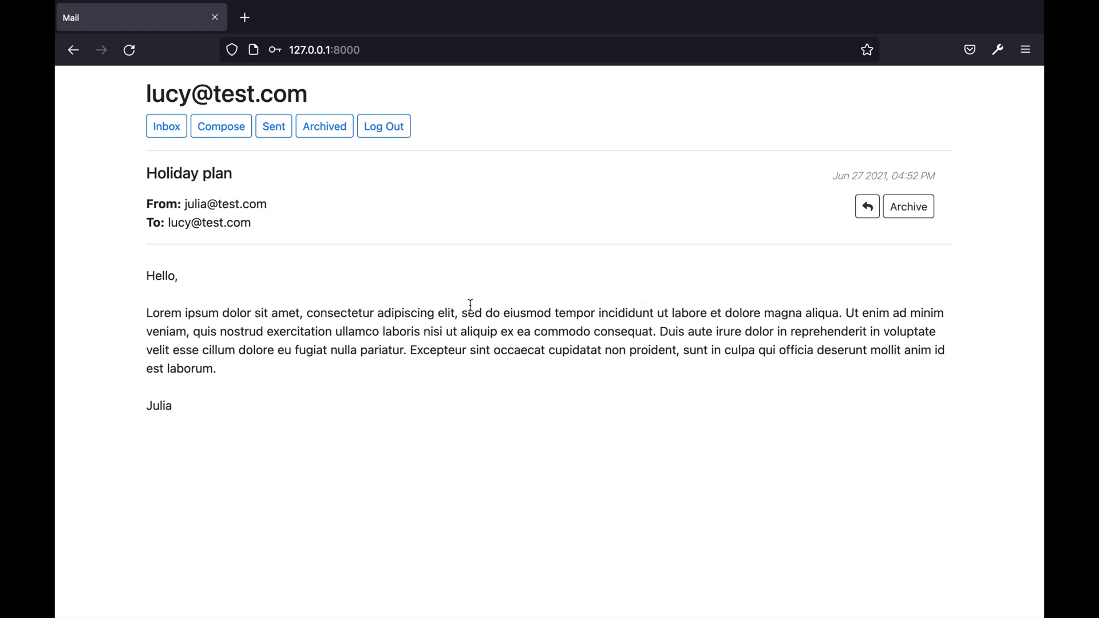
pyautogui.click(161, 130)
pyautogui.click(81, 210)
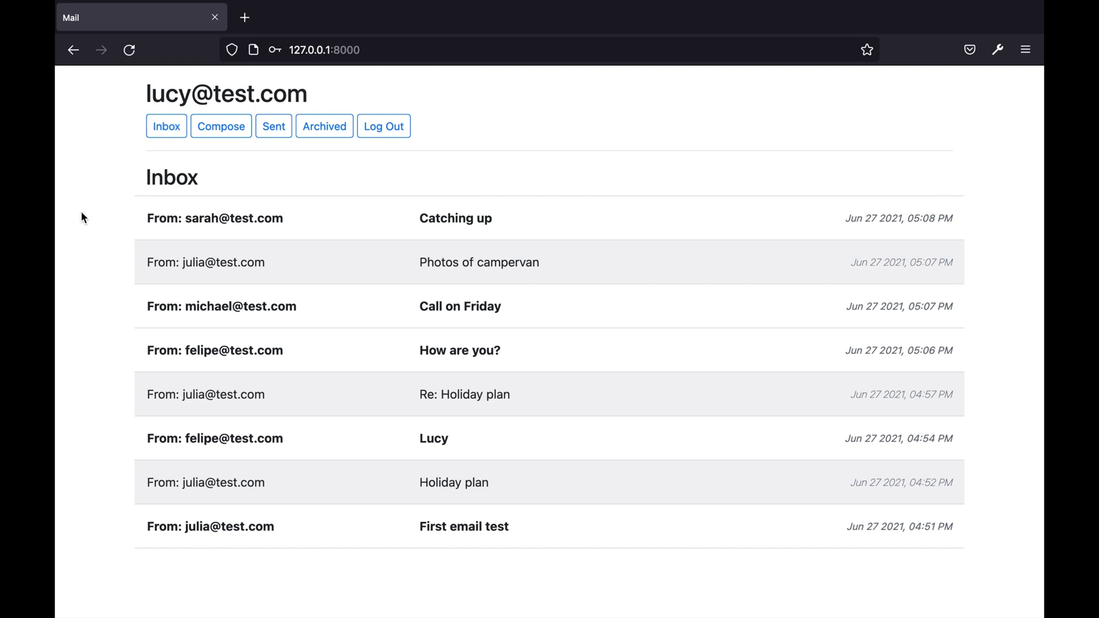
pyautogui.click(252, 223)
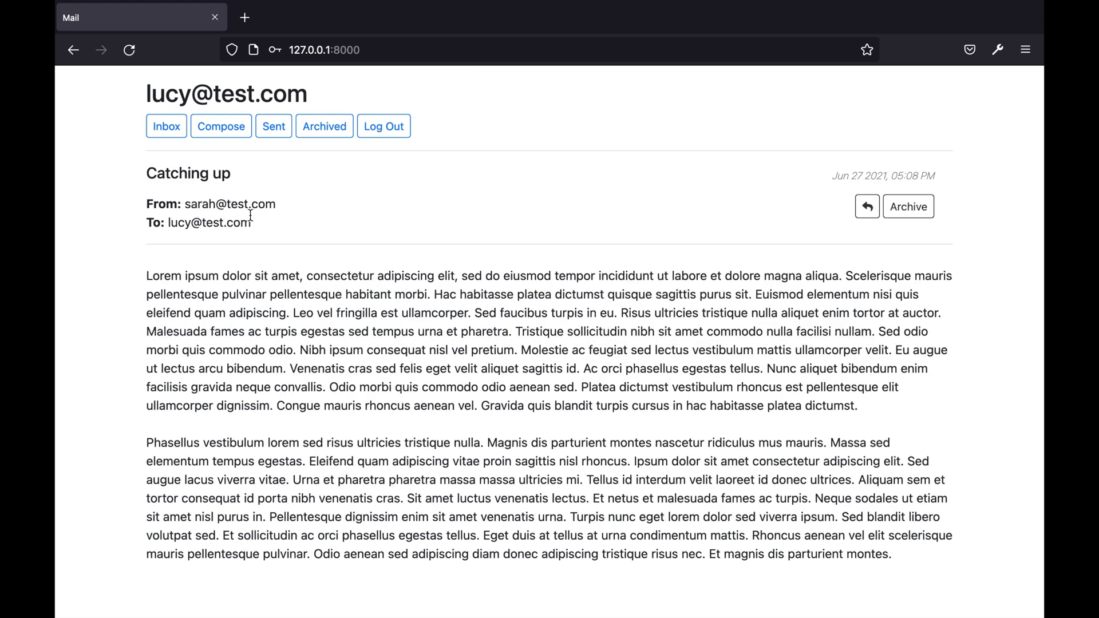
pyautogui.click(176, 134)
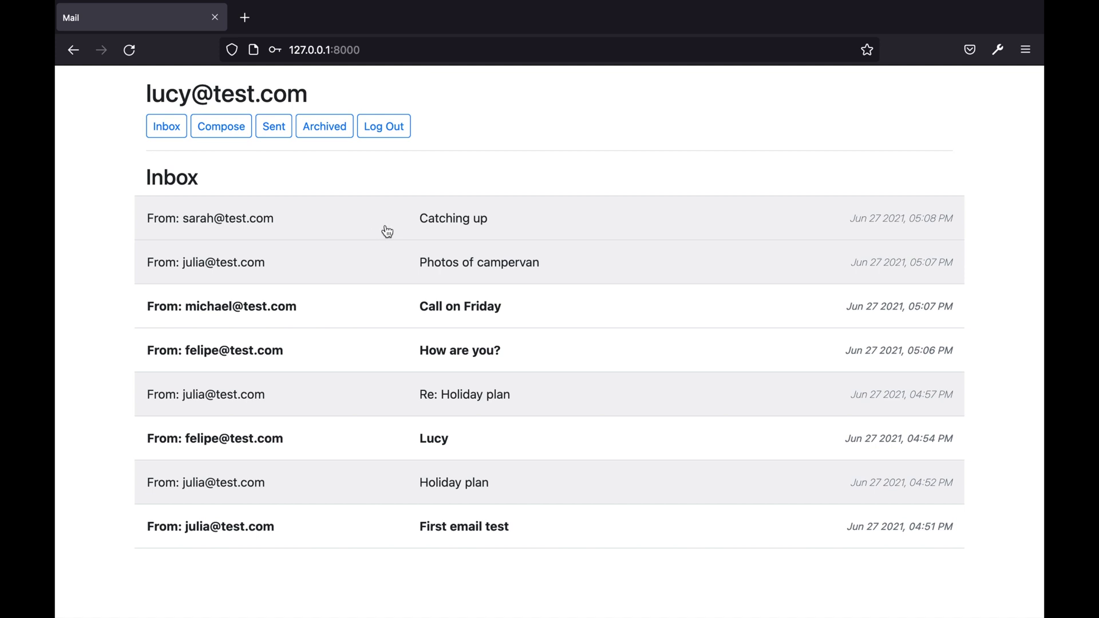
# Archive the Catching up email and unarchive the 'Excepteur sint…' email back to the Inbox
pyautogui.click(516, 223)
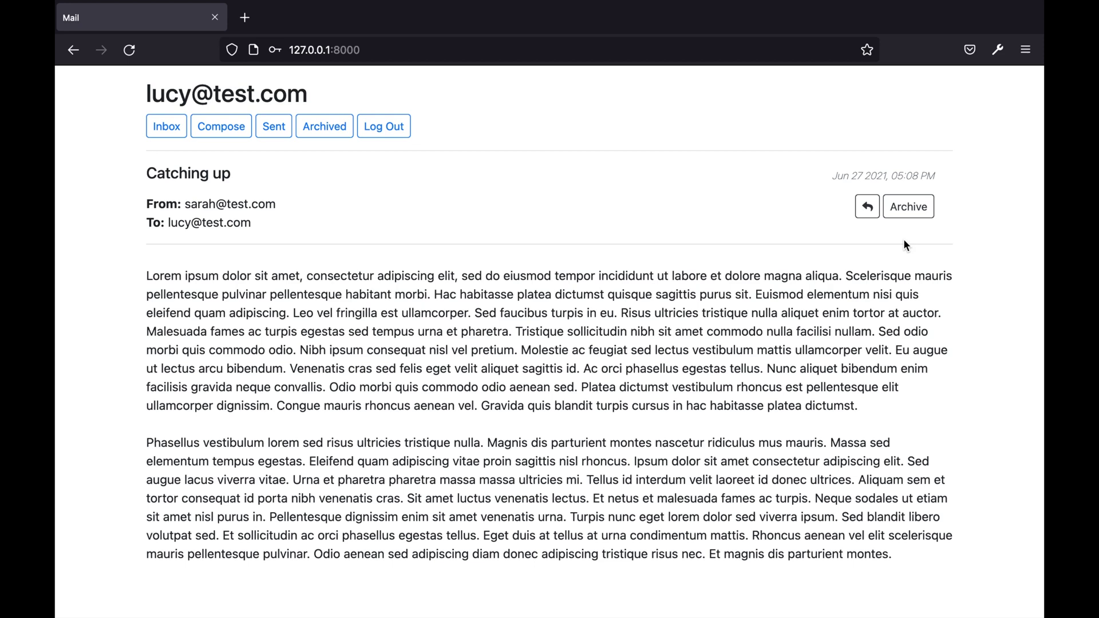
pyautogui.click(916, 209)
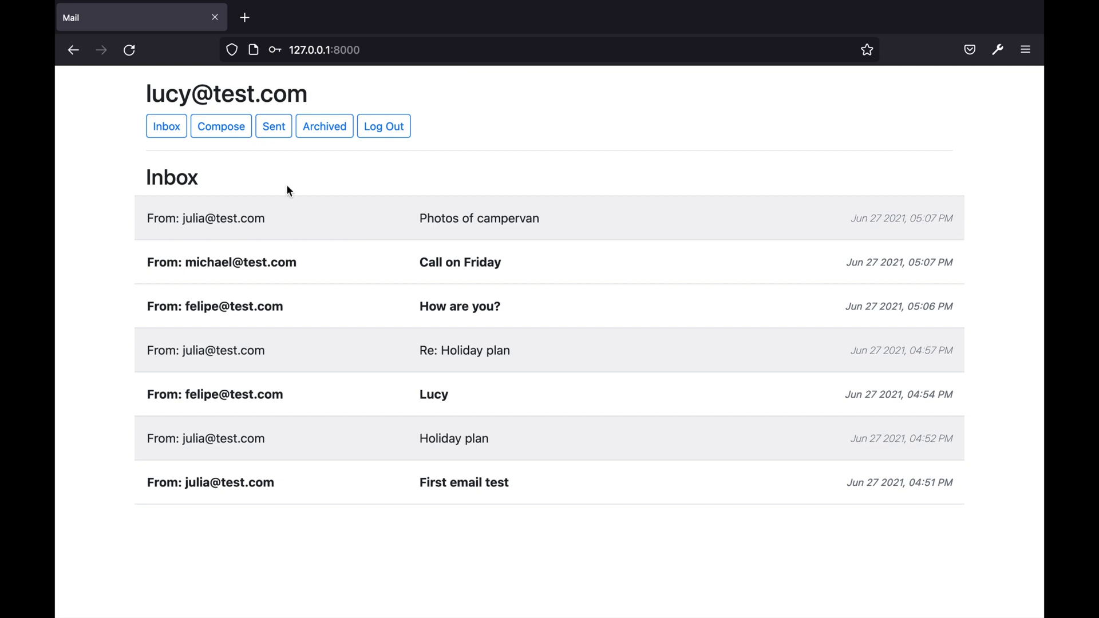
pyautogui.click(336, 132)
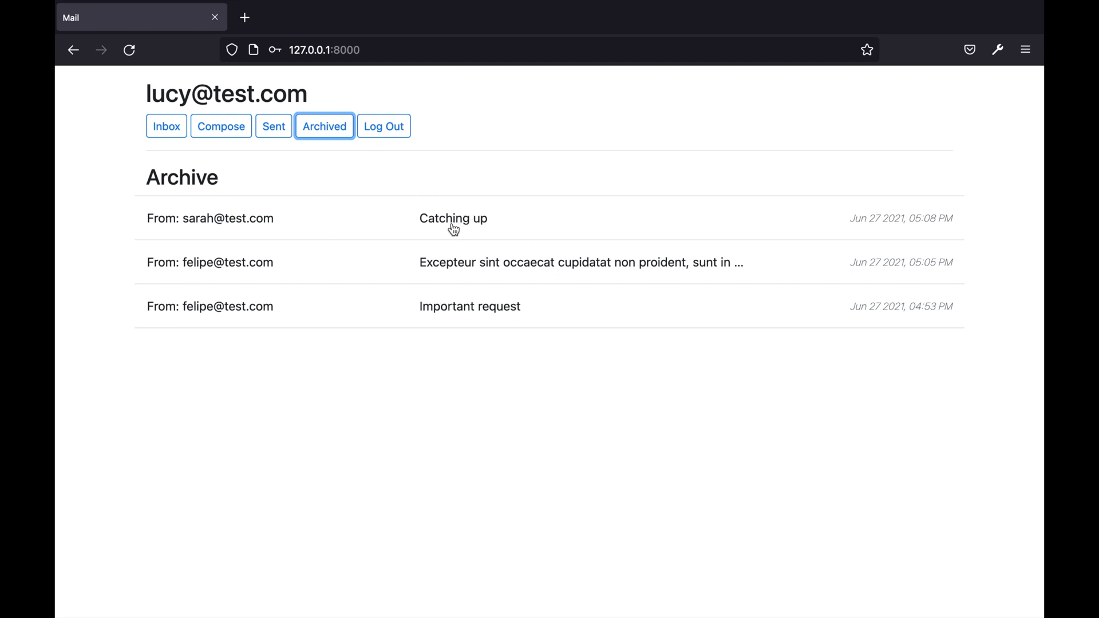
pyautogui.click(454, 265)
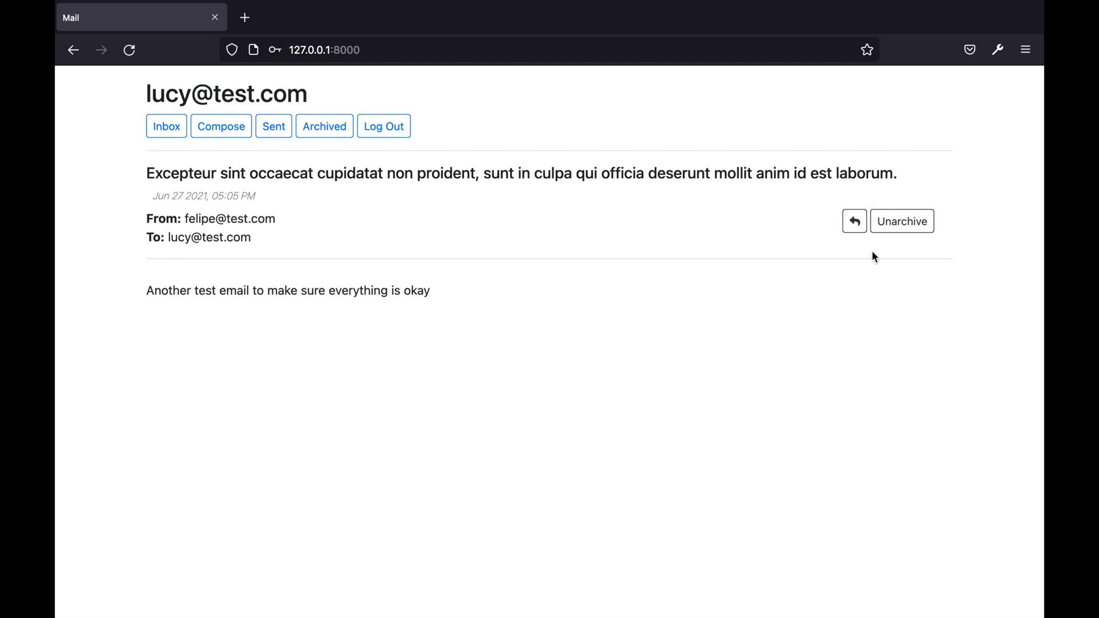
pyautogui.click(904, 227)
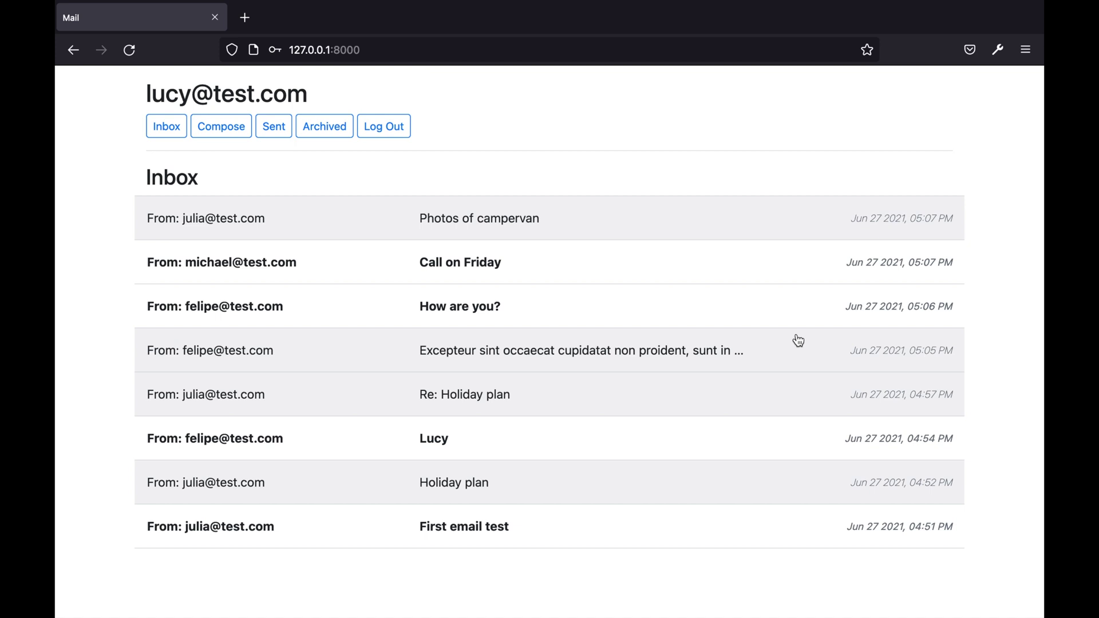
pyautogui.click(283, 139)
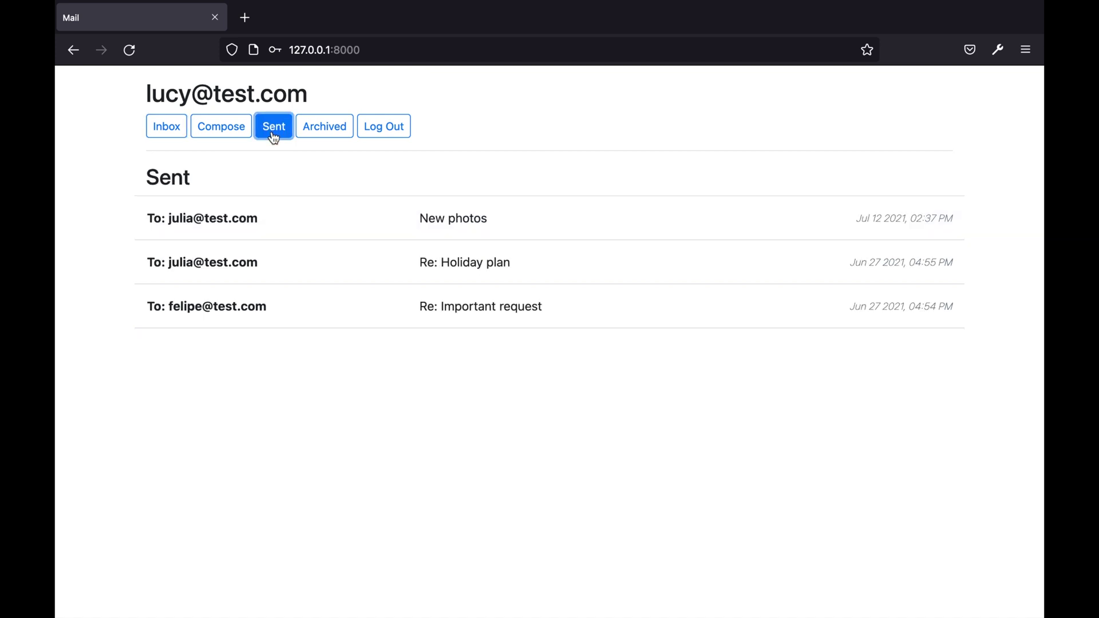
# View the sent 'New photos' message, then open 'Photos of campervan' from the Inbox
pyautogui.click(495, 228)
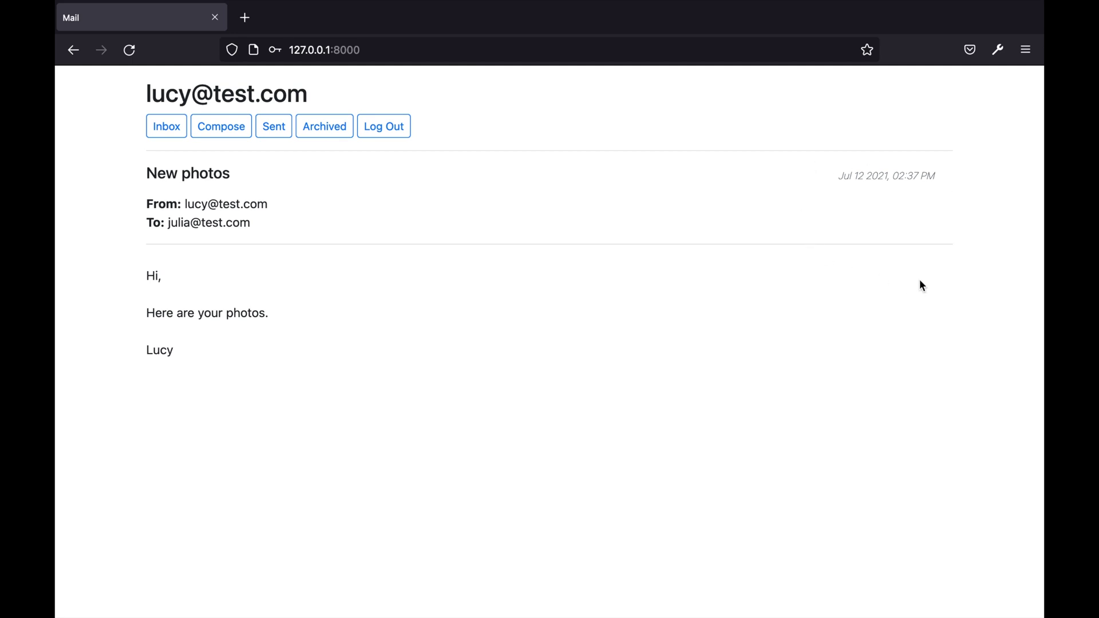
pyautogui.click(280, 137)
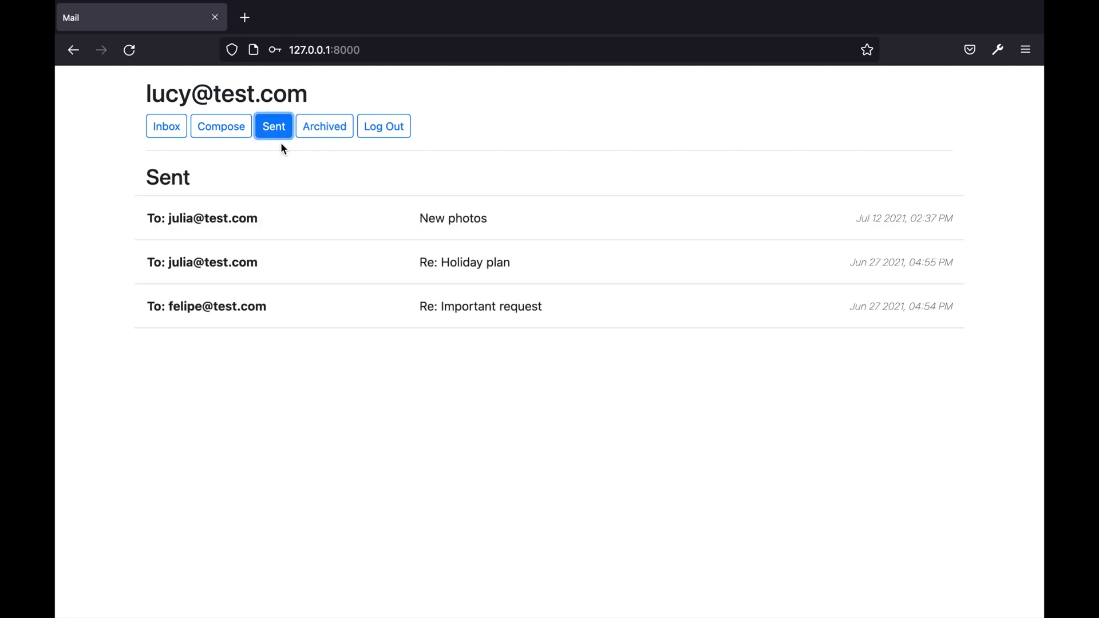
pyautogui.click(166, 139)
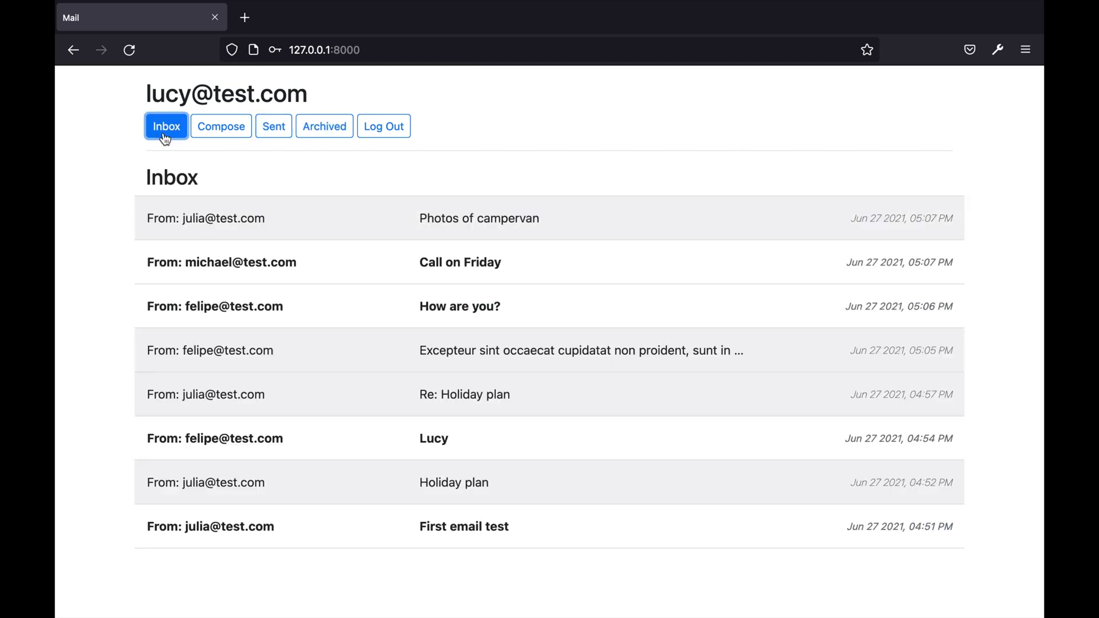
pyautogui.click(435, 226)
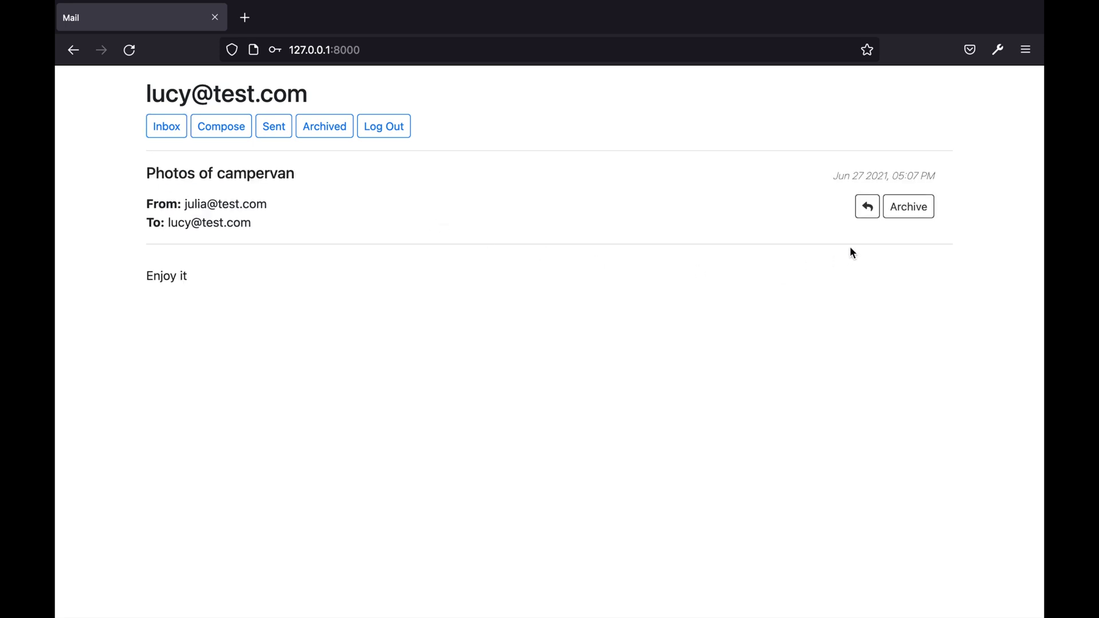
# Start a reply to 'Photos of campervan' and check its prefilled recipient and 'Re:' subject
pyautogui.click(868, 207)
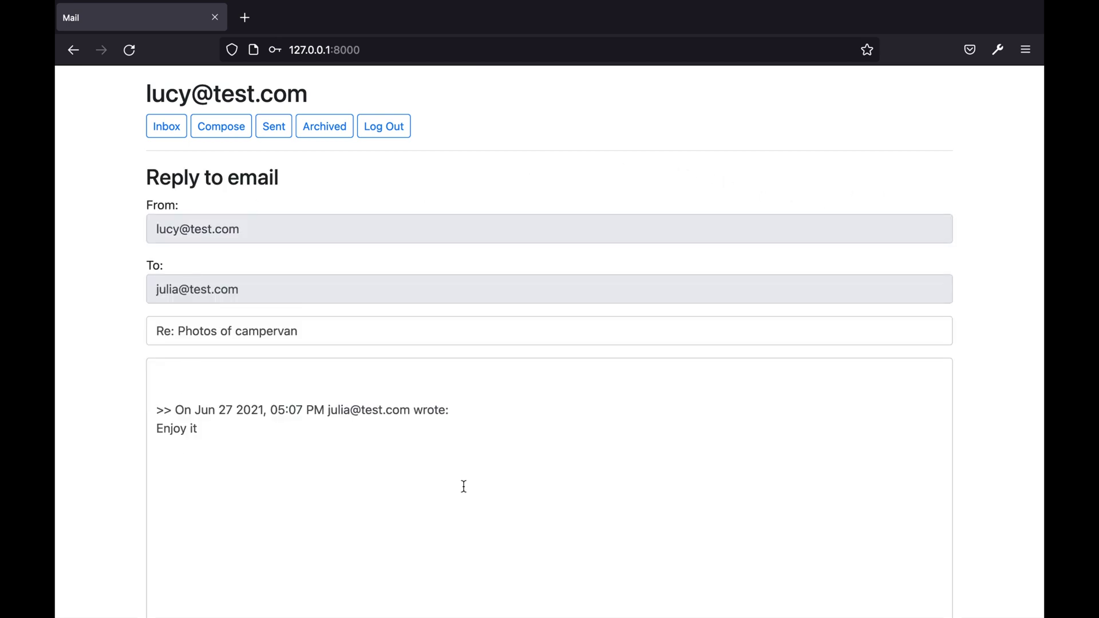
pyautogui.scroll(-3, 464, 486)
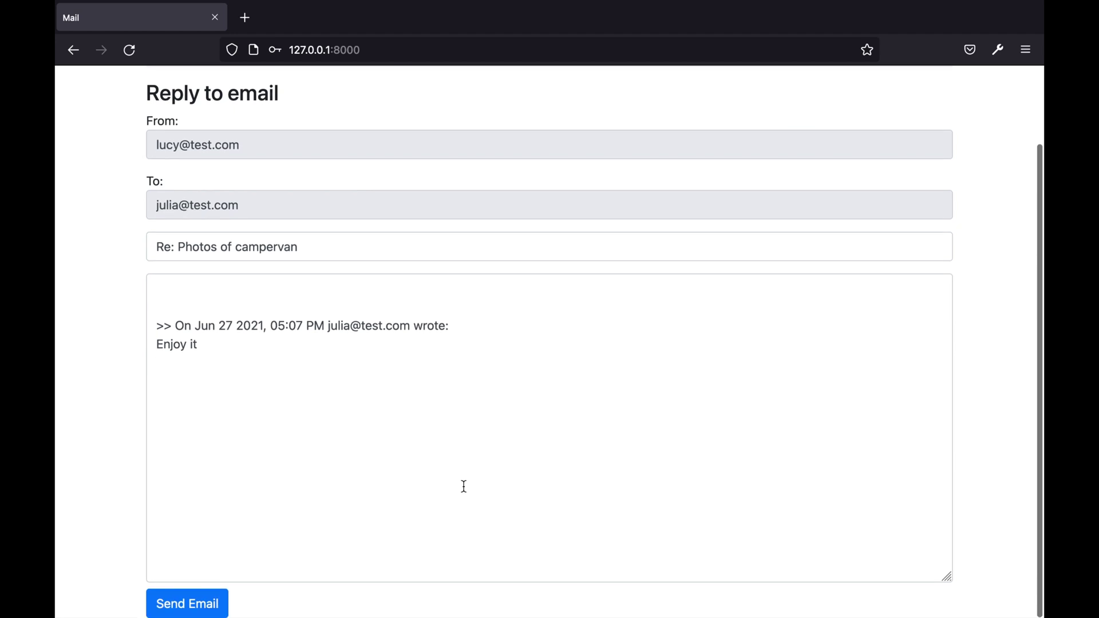
pyautogui.click(154, 206)
pyautogui.moveTo(152, 205); pyautogui.dragTo(249, 199)
pyautogui.click(253, 205)
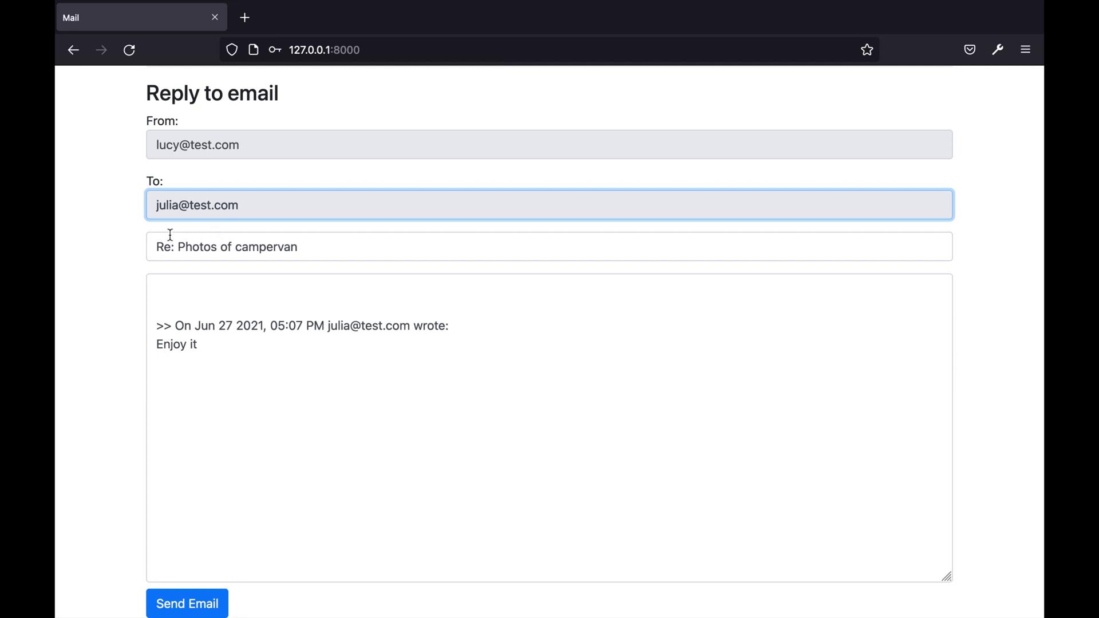
pyautogui.moveTo(158, 246)
pyautogui.mouseDown()
pyautogui.moveTo(333, 242)
pyautogui.moveTo(139, 249)
pyautogui.mouseUp()
pyautogui.click(333, 242)
# Write 'This is a reply' above the quoted text and send the reply
pyautogui.click(160, 297)
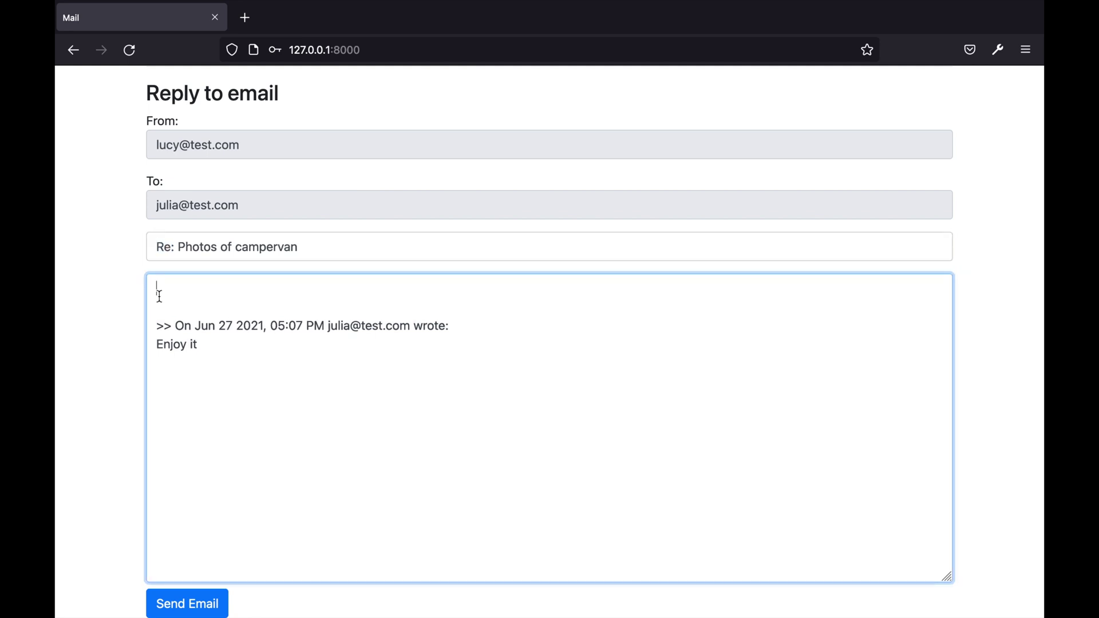
pyautogui.moveTo(159, 345); pyautogui.dragTo(234, 343)
pyautogui.moveTo(155, 325); pyautogui.dragTo(396, 340)
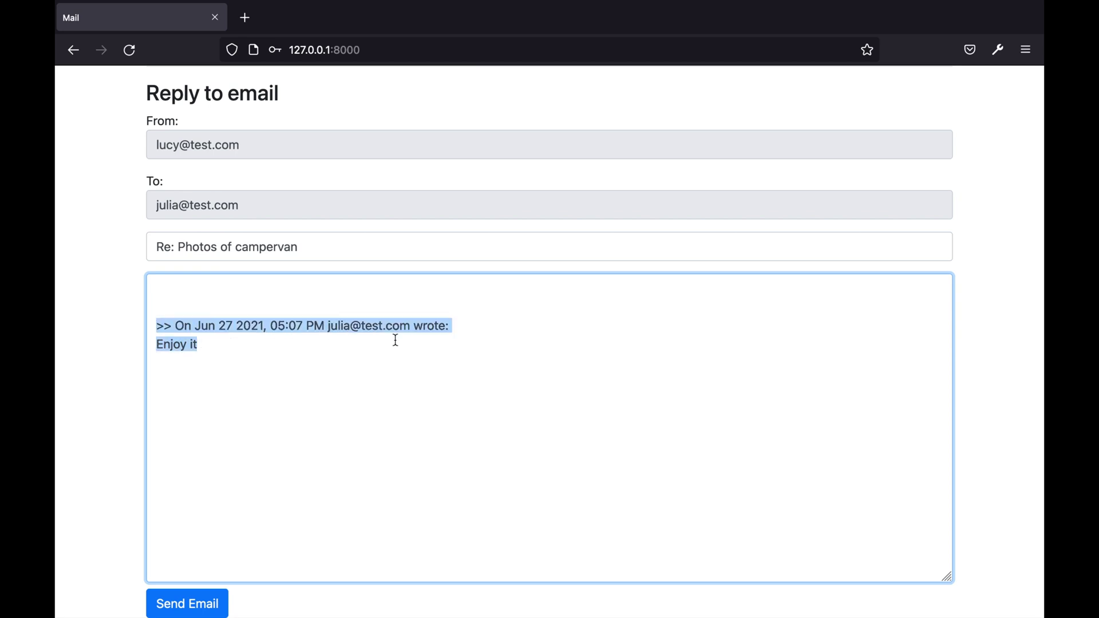
pyautogui.moveTo(470, 336); pyautogui.dragTo(479, 325)
pyautogui.click(447, 299)
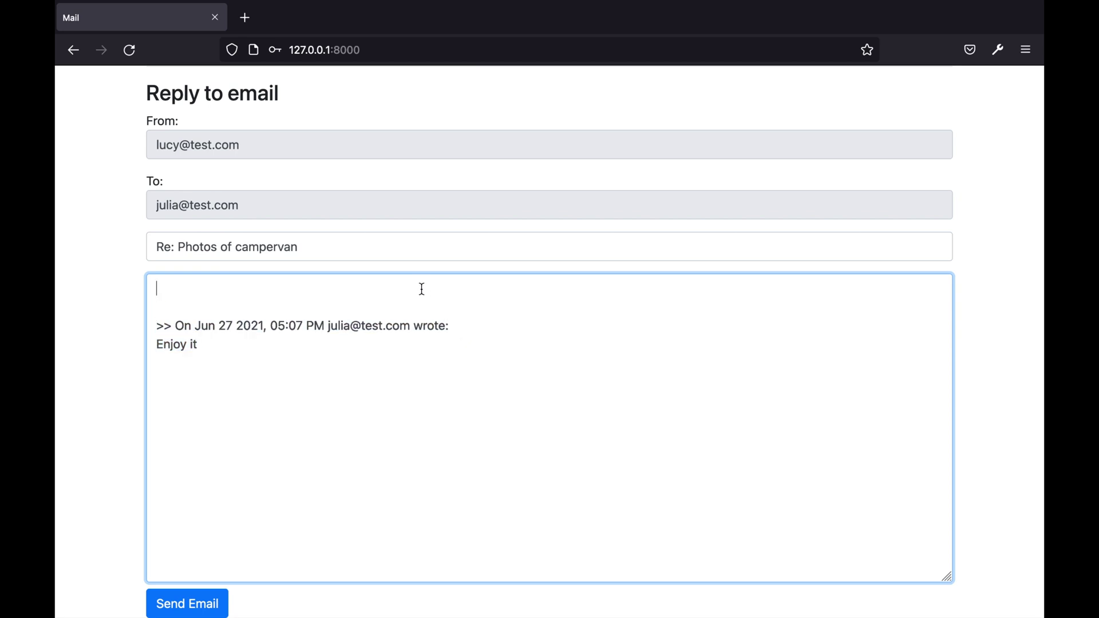
pyautogui.write('This is a reply')
pyautogui.click(194, 612)
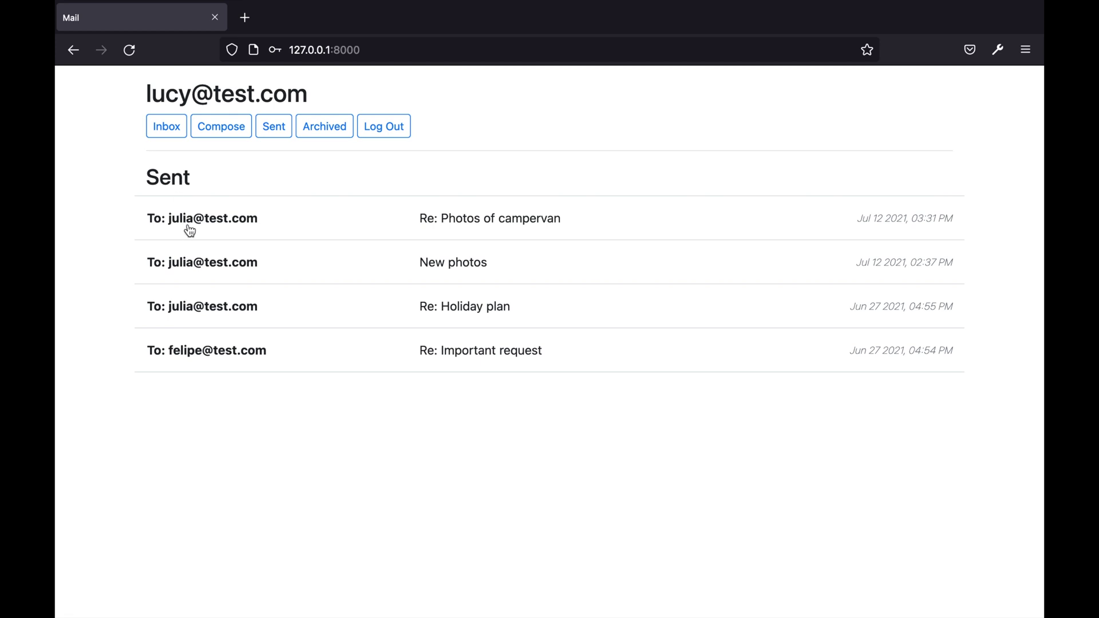
pyautogui.click(166, 126)
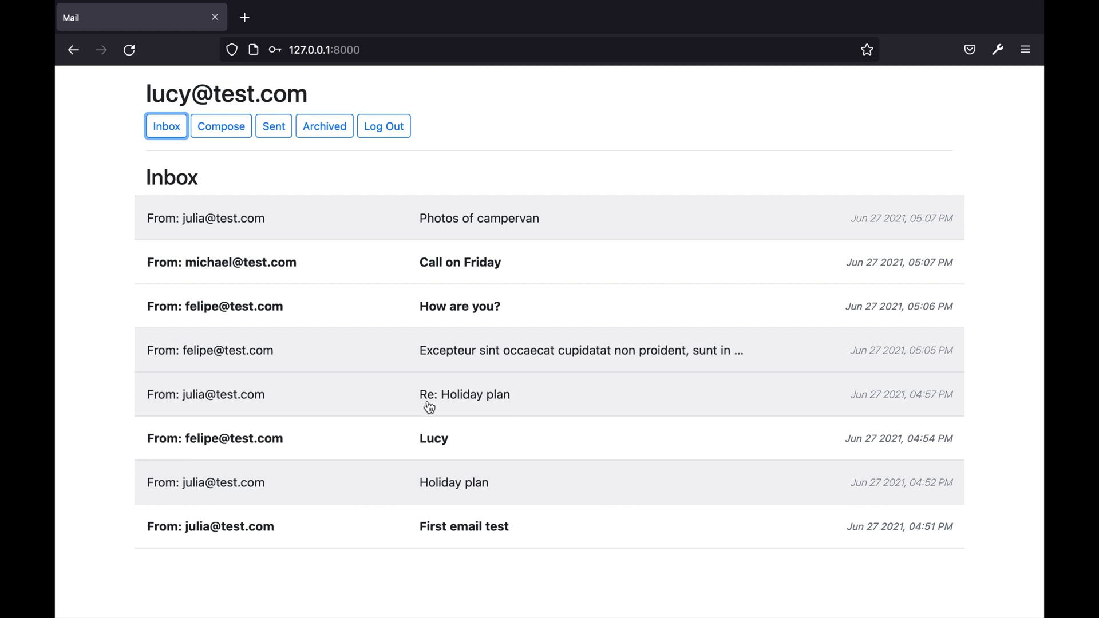
# Open 'Re: Holiday plan', begin a reply, add then remove 'Re:' in the subject, and discard it
pyautogui.click(445, 395)
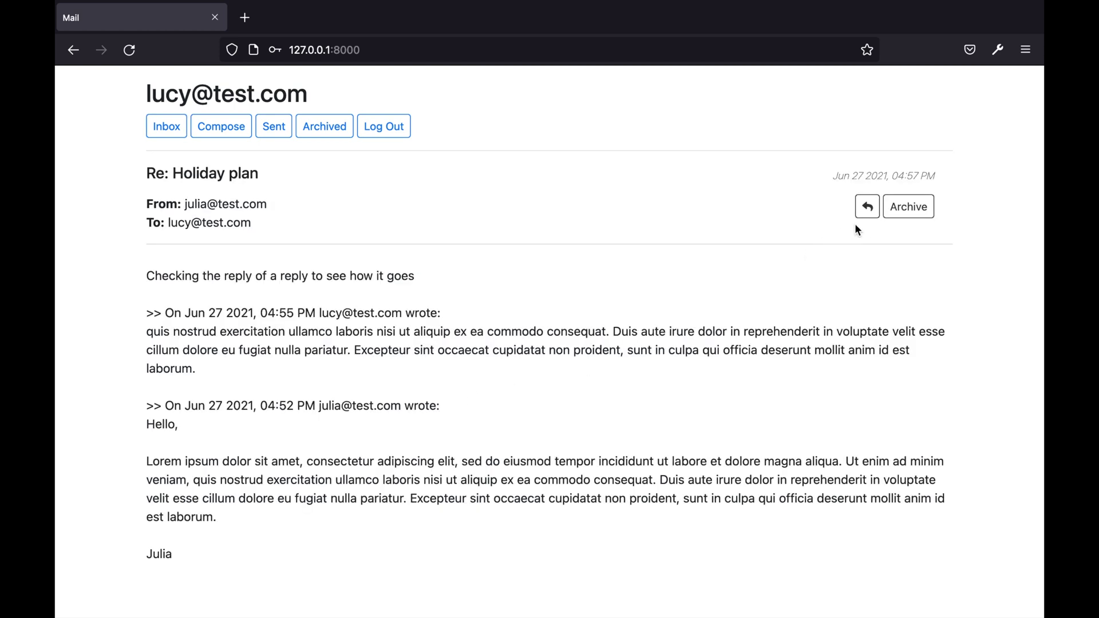
pyautogui.click(867, 207)
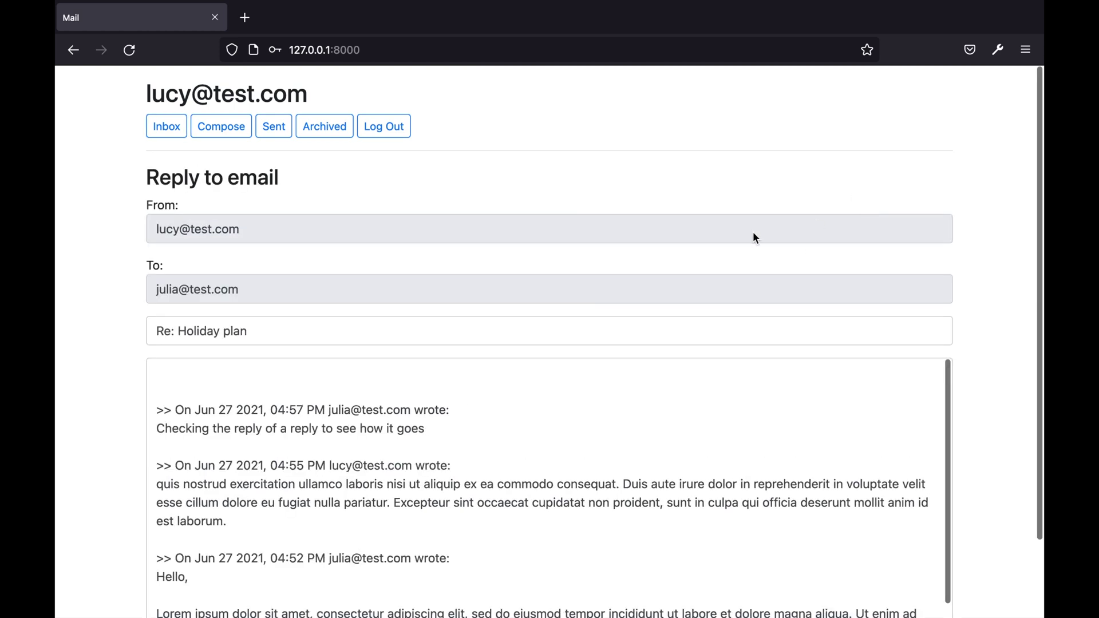
pyautogui.click(153, 331)
pyautogui.write('Re:')
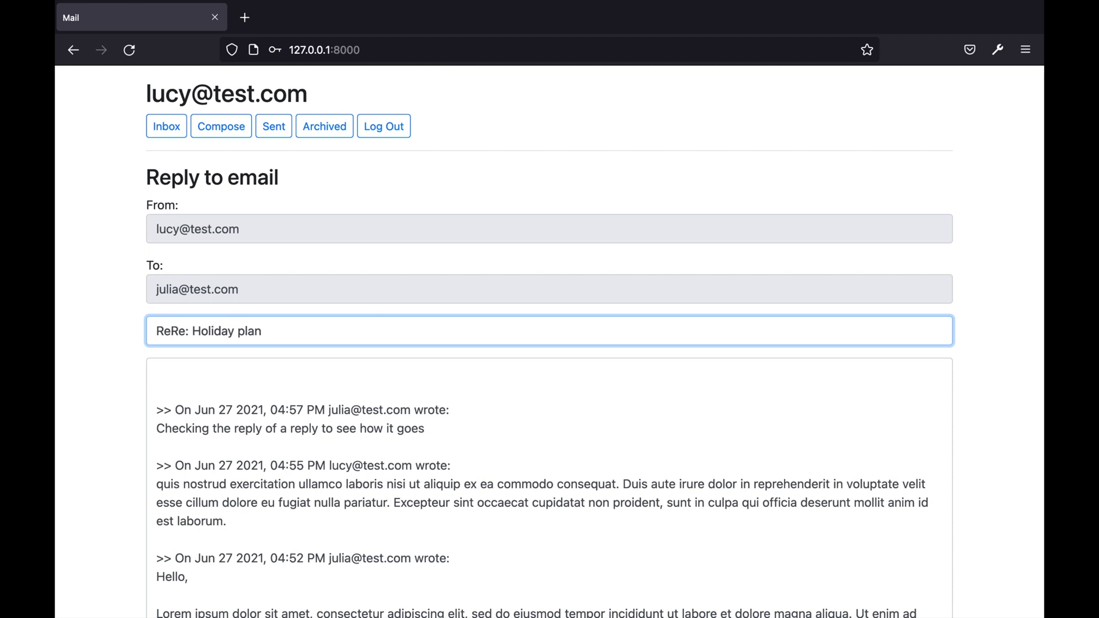
pyautogui.press('BackSpace')
pyautogui.press('BackSpace')
pyautogui.press('BackSpace')
pyautogui.press('BackSpace')
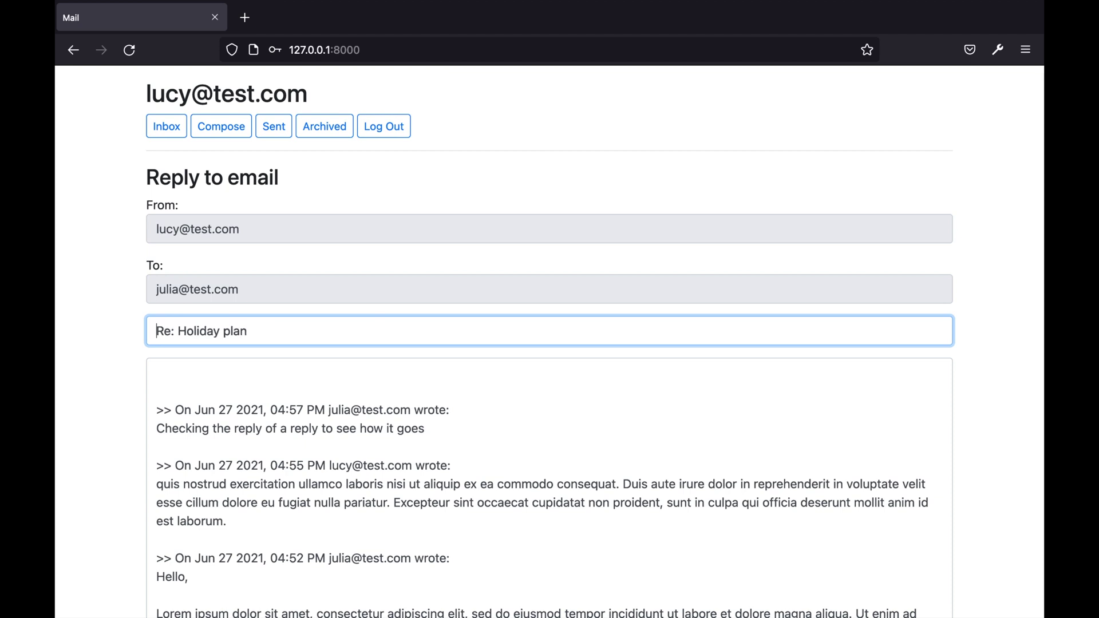
pyautogui.moveTo(157, 332); pyautogui.dragTo(257, 325)
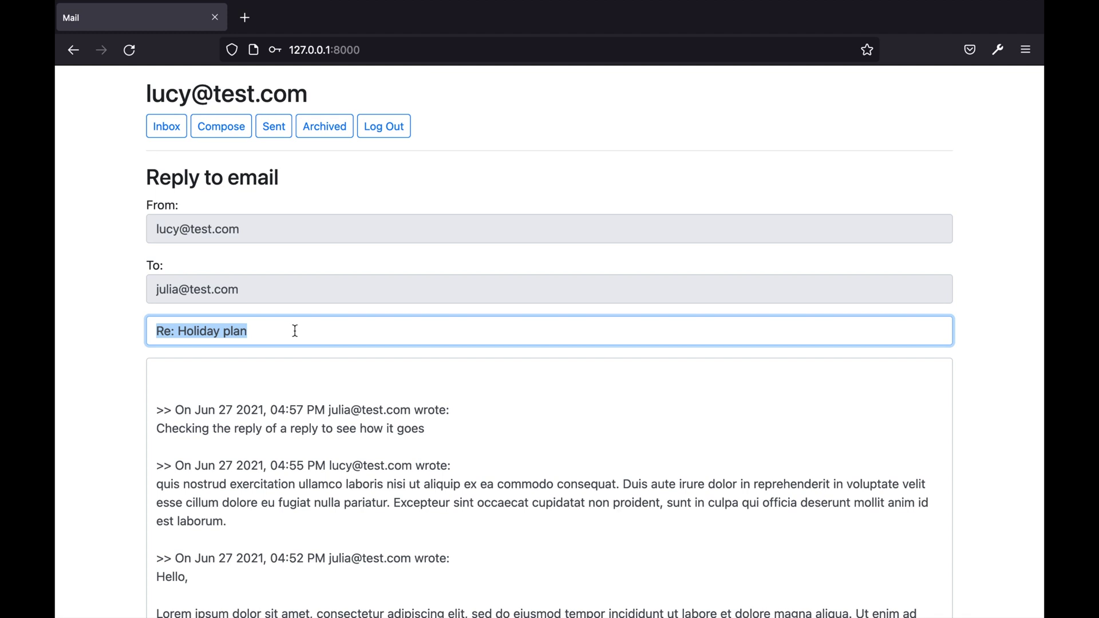
pyautogui.click(785, 428)
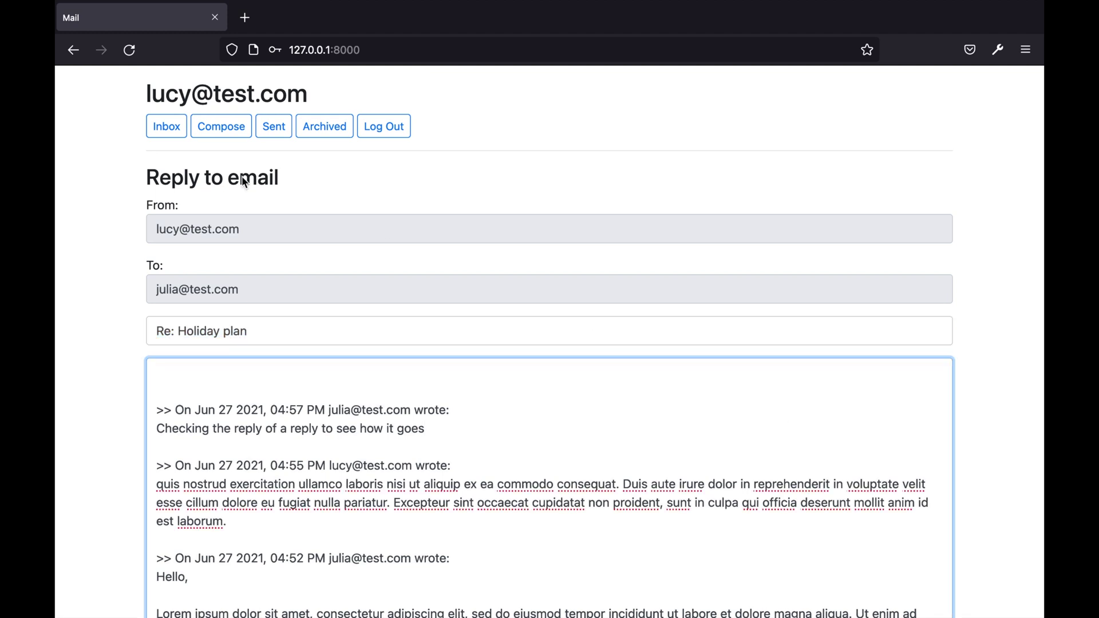
pyautogui.click(168, 130)
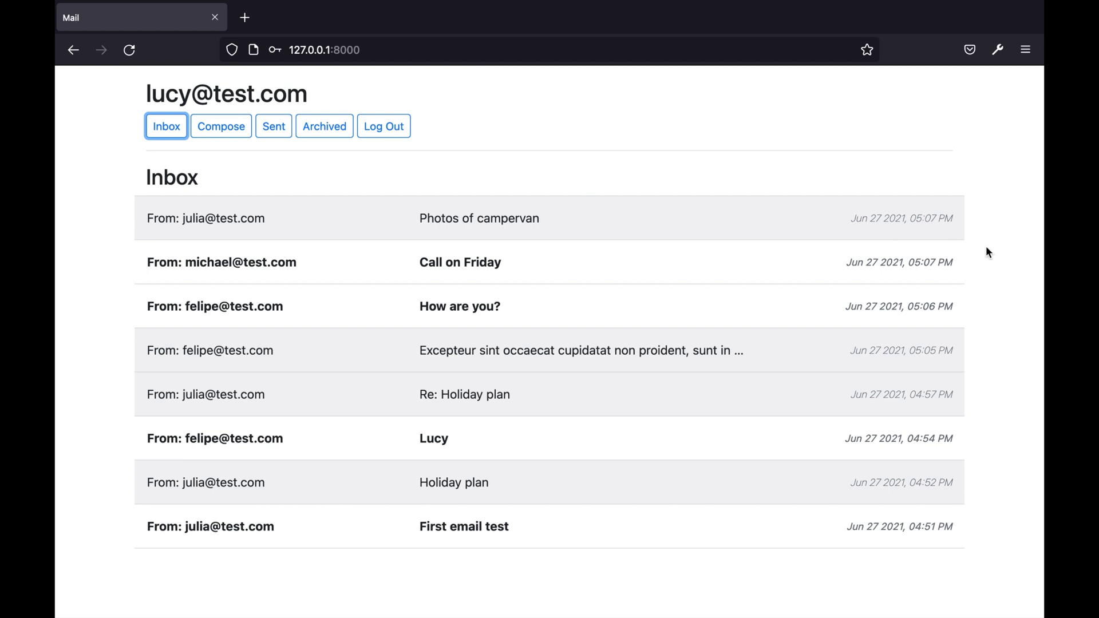